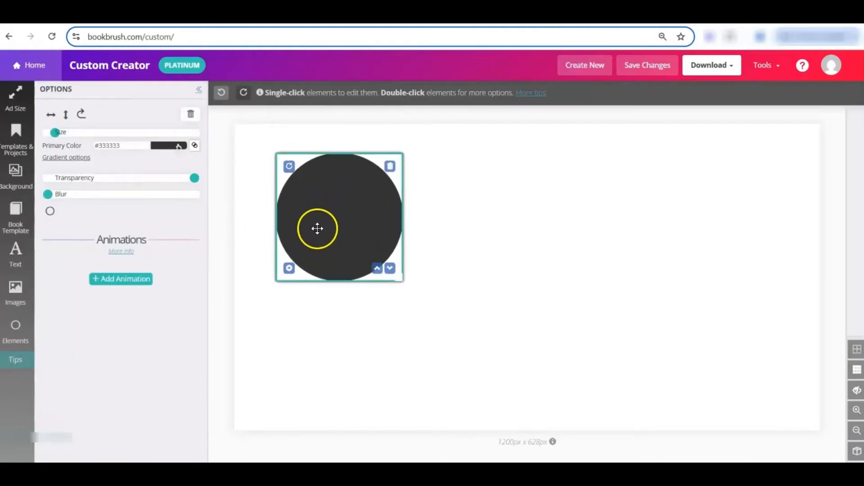
Switch the dark circle from solid fill to outline, and delete the circle from the canvas
click(51, 213)
click(52, 213)
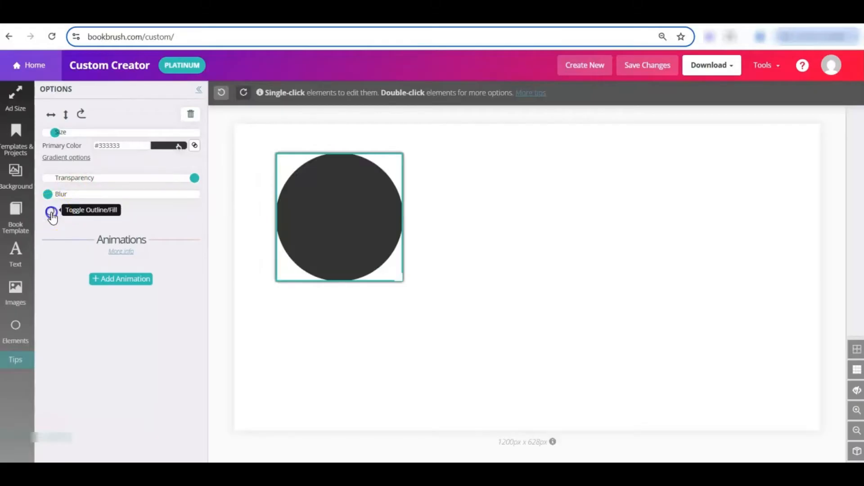
click(52, 213)
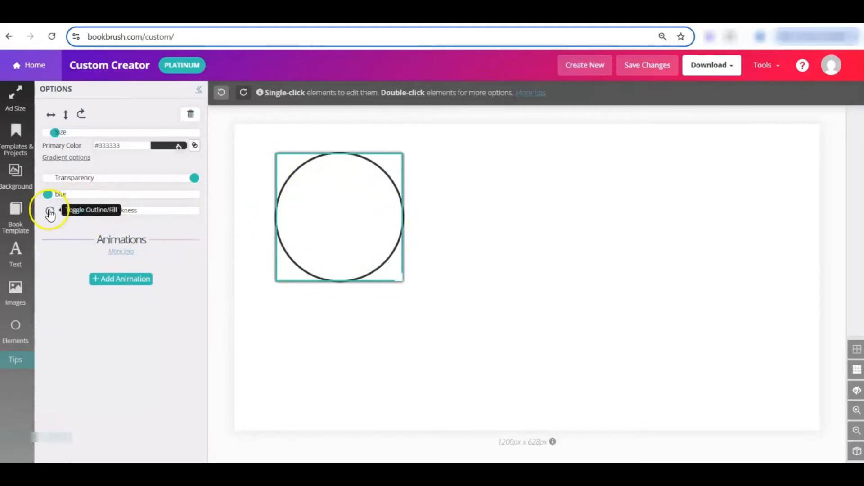
mouse_move(344, 195)
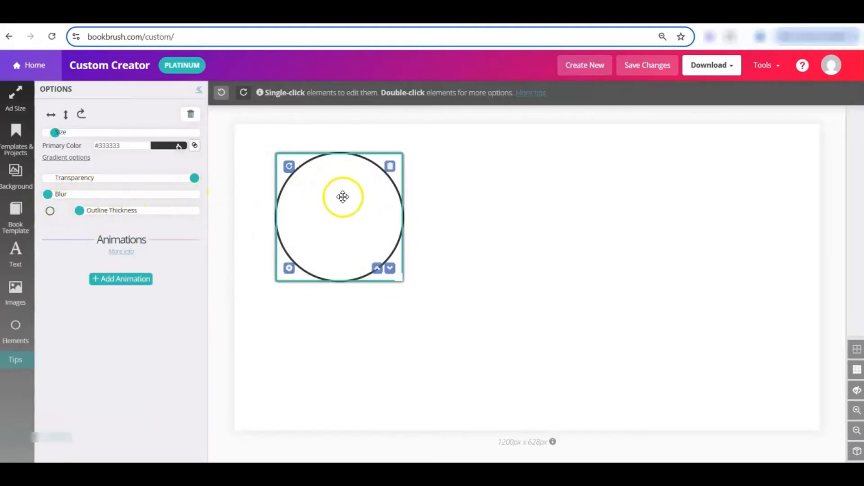
click(388, 167)
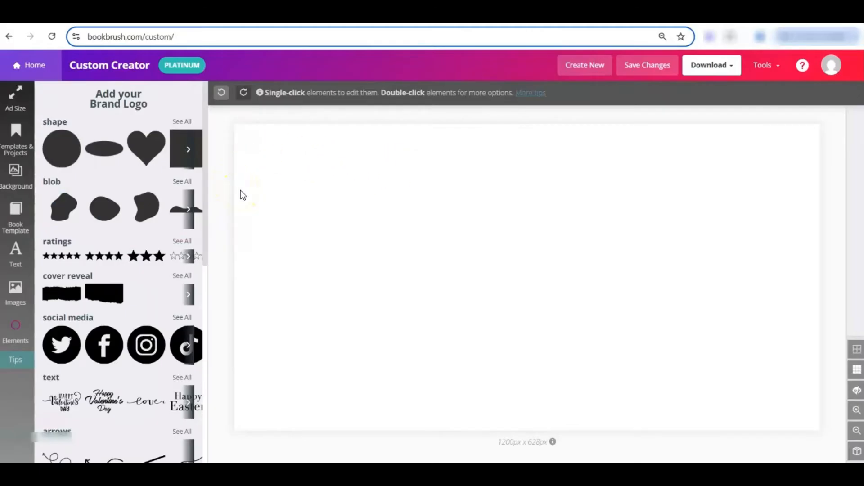
Search the background images for "winter" and apply the snow-covered evergreen forest photo as the background
click(10, 179)
click(70, 152)
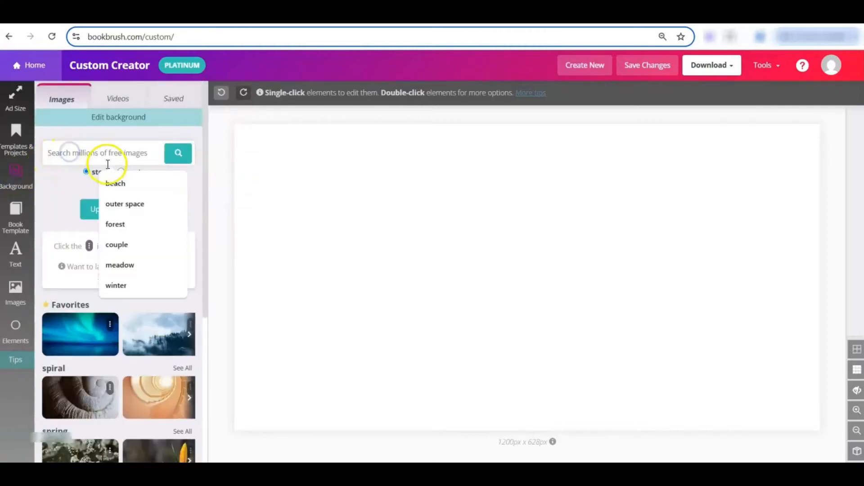
text(winter)
key(Return)
click(102, 303)
click(234, 201)
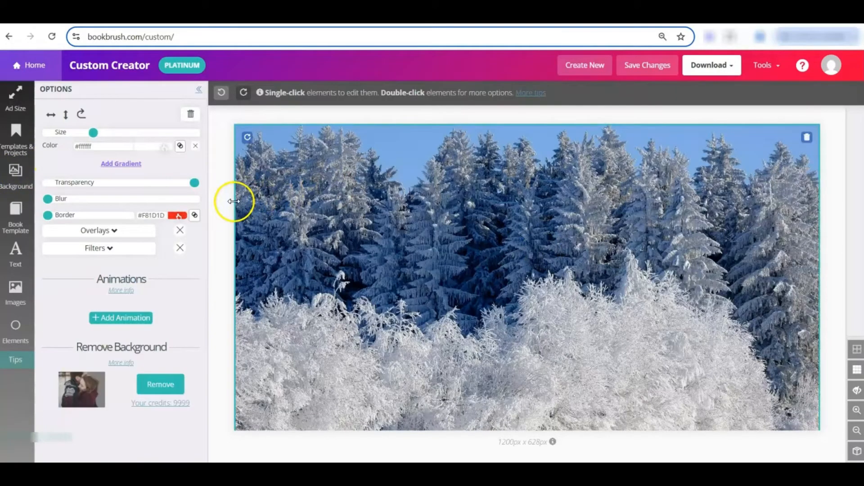
Slightly blur the forest background and reduce its opacity to about two thirds so the photo looks faded
click(344, 231)
double_click(348, 230)
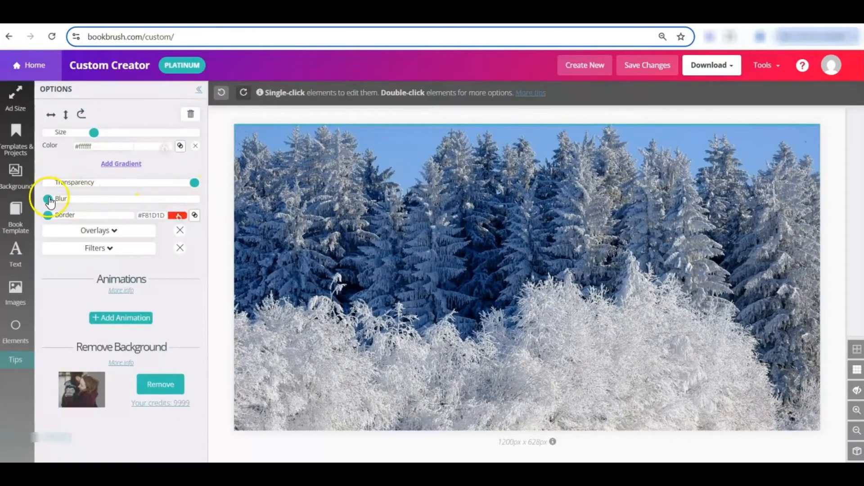
drag(49, 203, 69, 203)
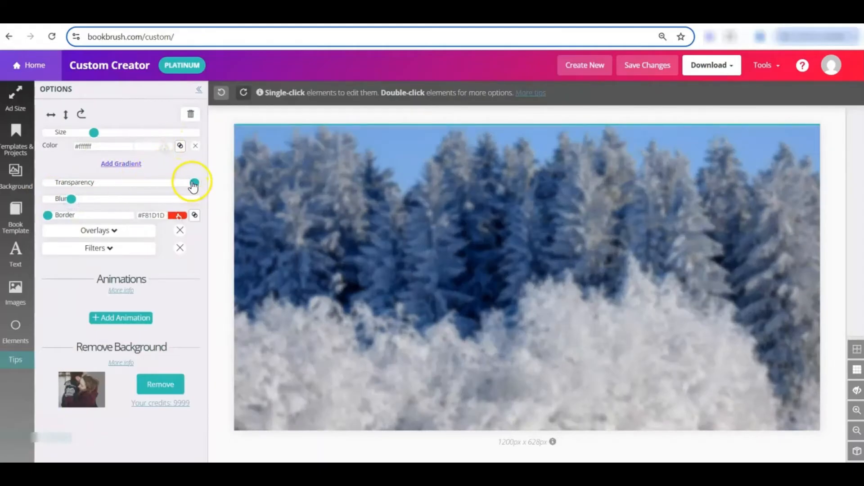
drag(192, 186, 158, 188)
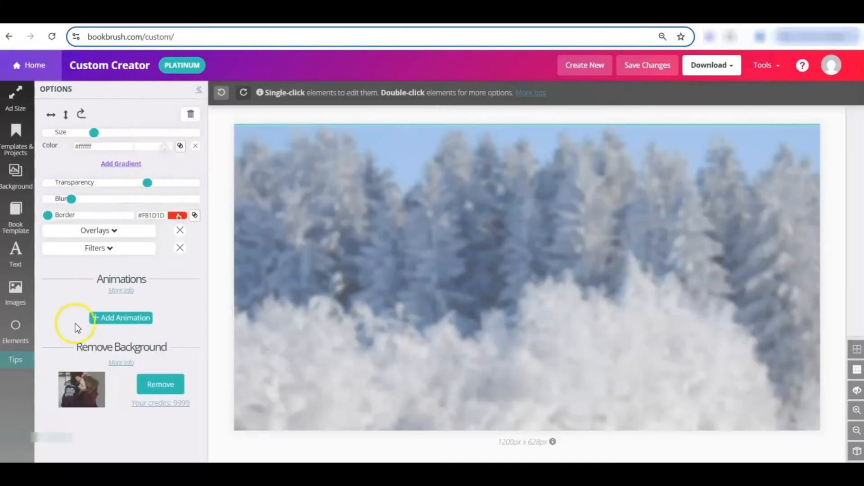
Add the NEW RELEASE graphic from the text elements to the canvas
click(15, 326)
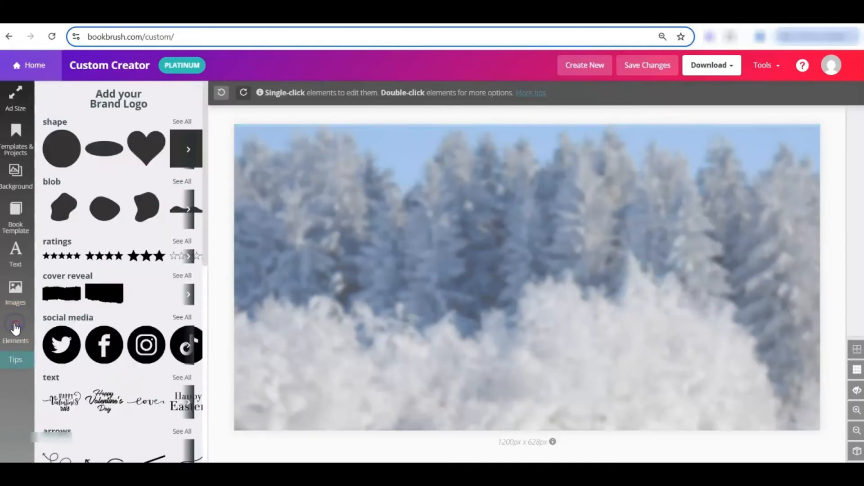
scroll(110, 249, down, 6)
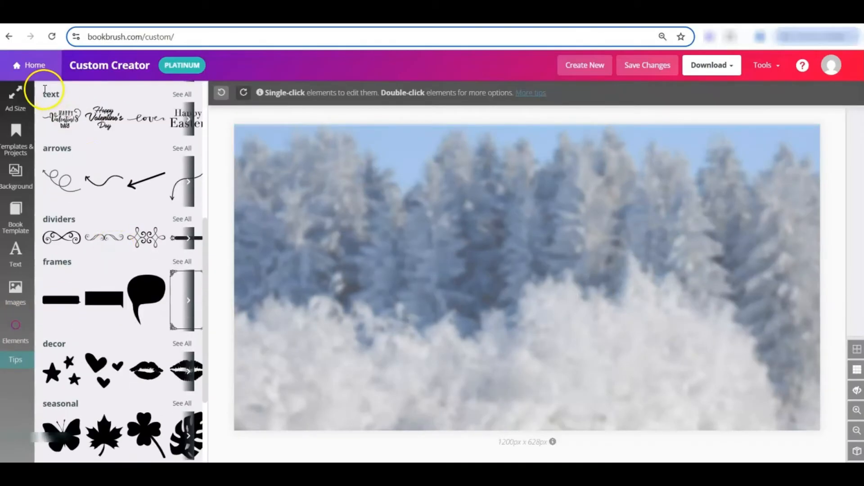
click(181, 95)
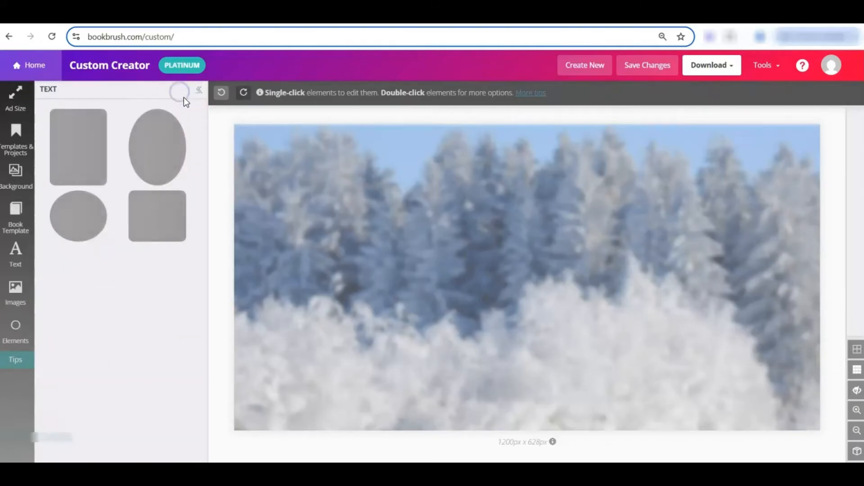
scroll(181, 149, down, 2)
scroll(182, 149, down, 8)
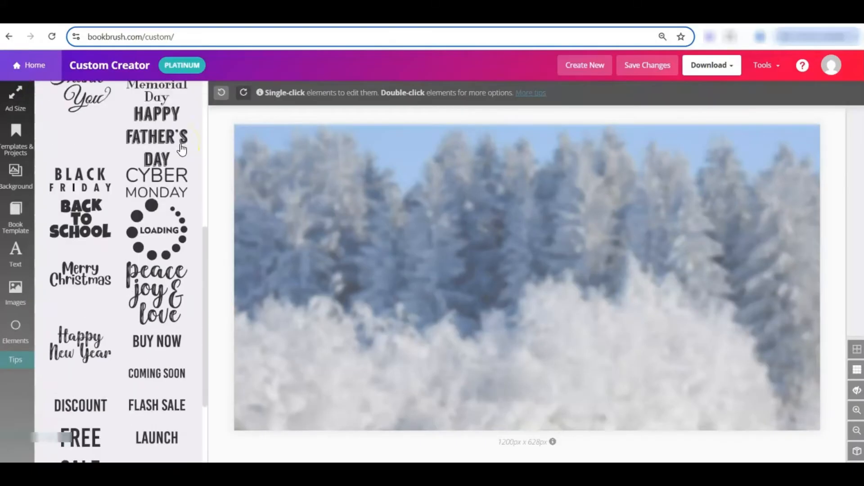
click(150, 400)
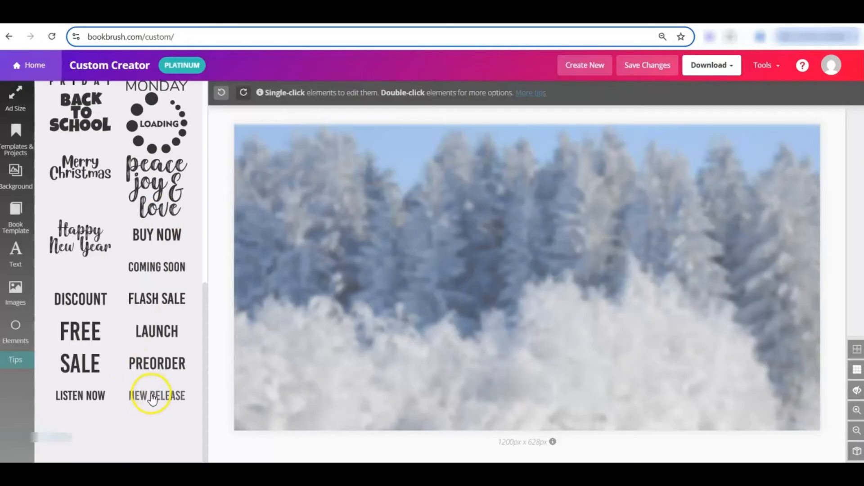
click(305, 163)
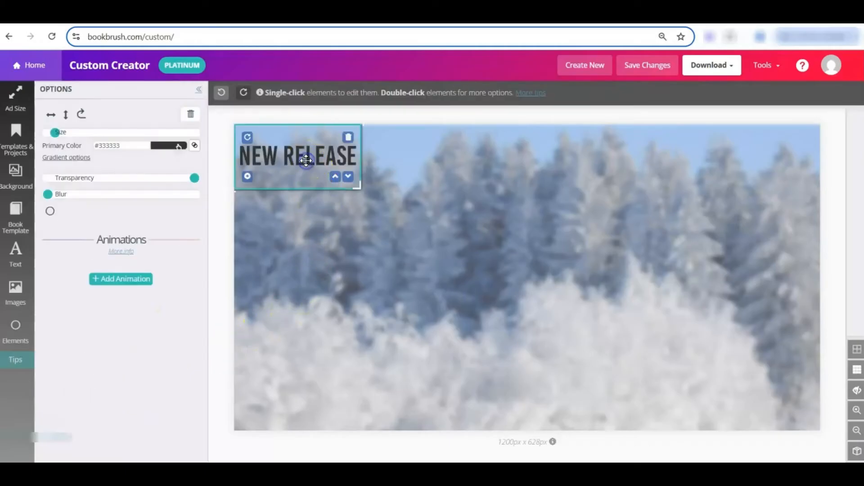
Enlarge the NEW RELEASE graphic to span the canvas width and place it over the lower half
drag(356, 186, 459, 260)
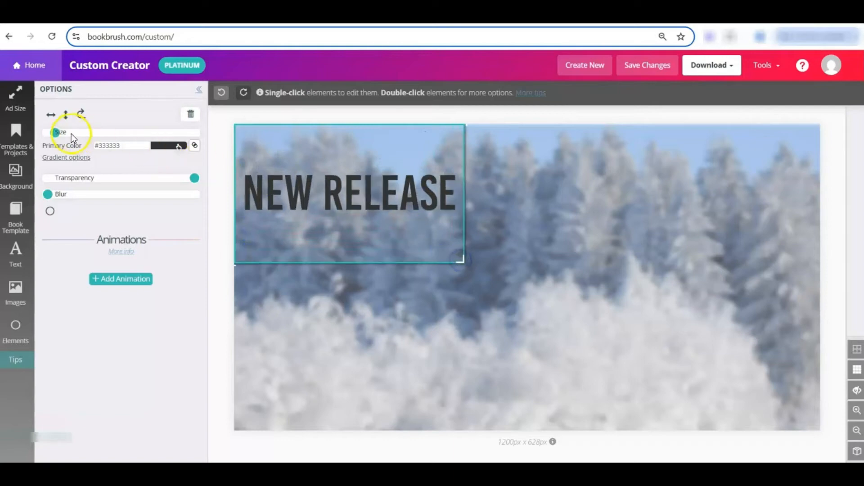
drag(56, 134, 83, 138)
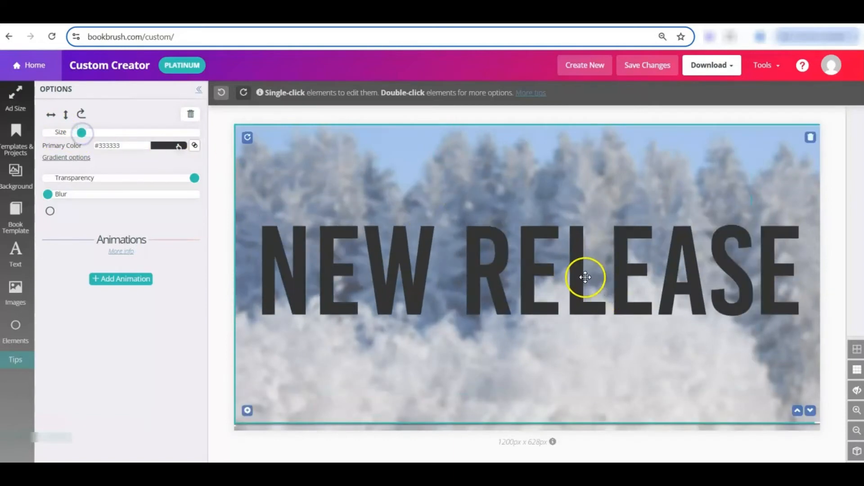
drag(585, 276, 587, 347)
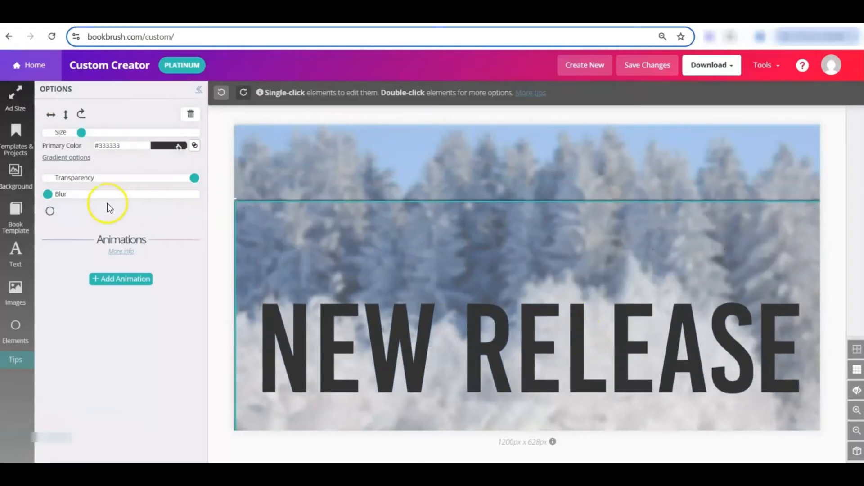
Add a front-facing physical book template with the Dead of Winter cover, enlarge it to nearly canvas height and place it over the middle of the text
click(15, 215)
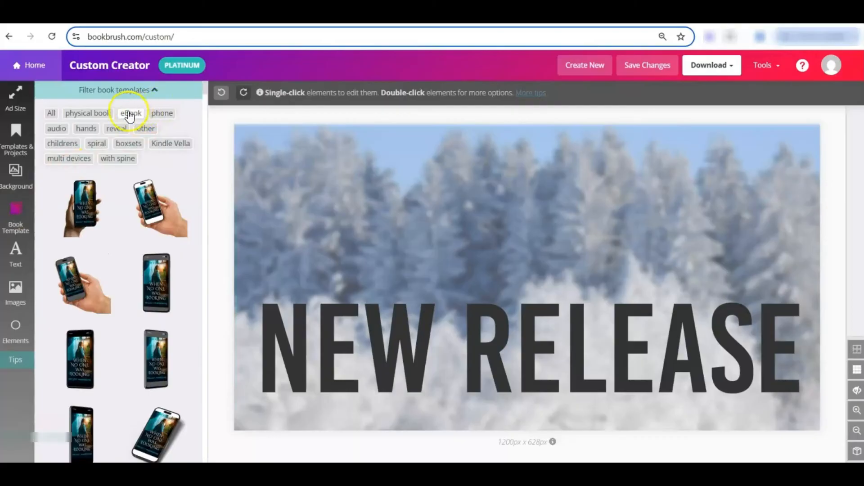
click(100, 114)
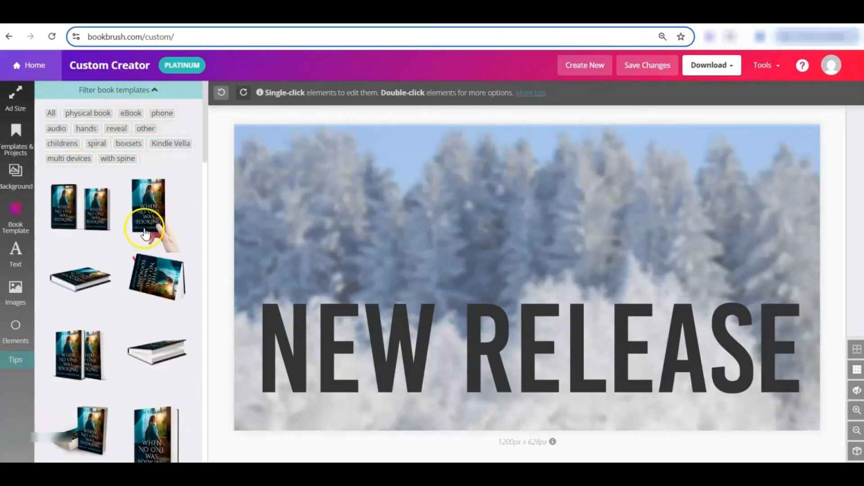
scroll(150, 234, down, 8)
click(85, 305)
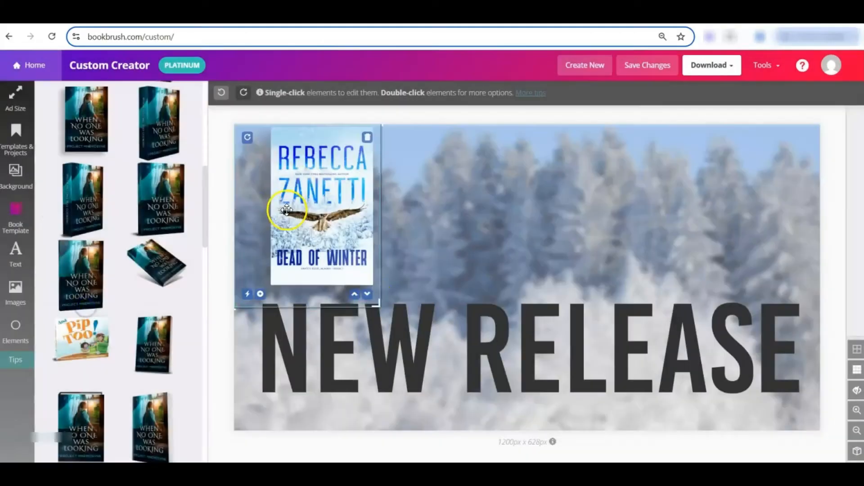
drag(375, 305, 470, 419)
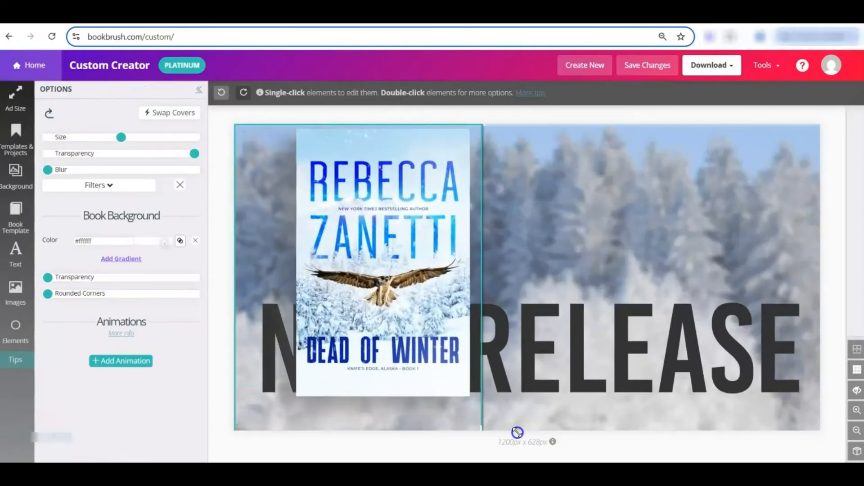
drag(397, 262, 549, 284)
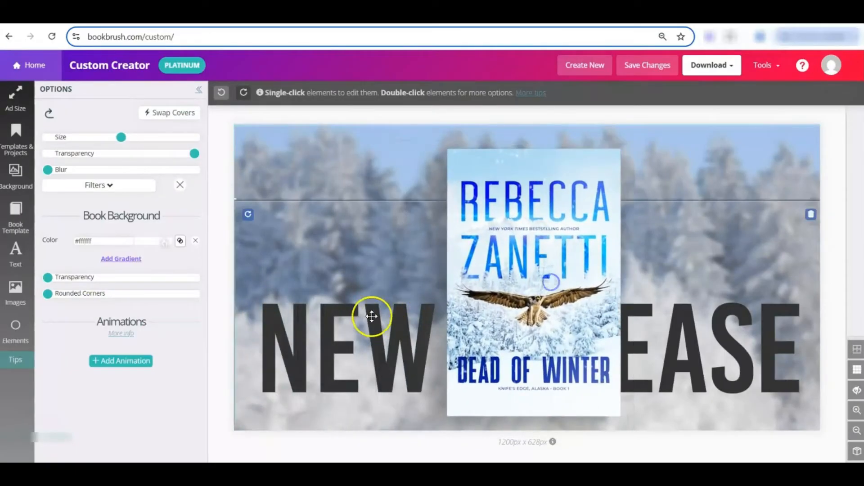
Recolor the NEW RELEASE graphic with the blue #0946ef sampled from the lettering on the book cover
click(290, 327)
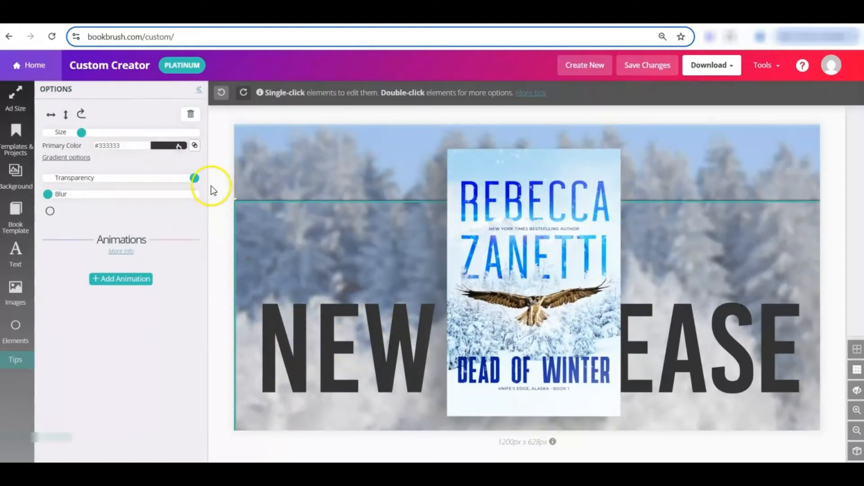
click(163, 152)
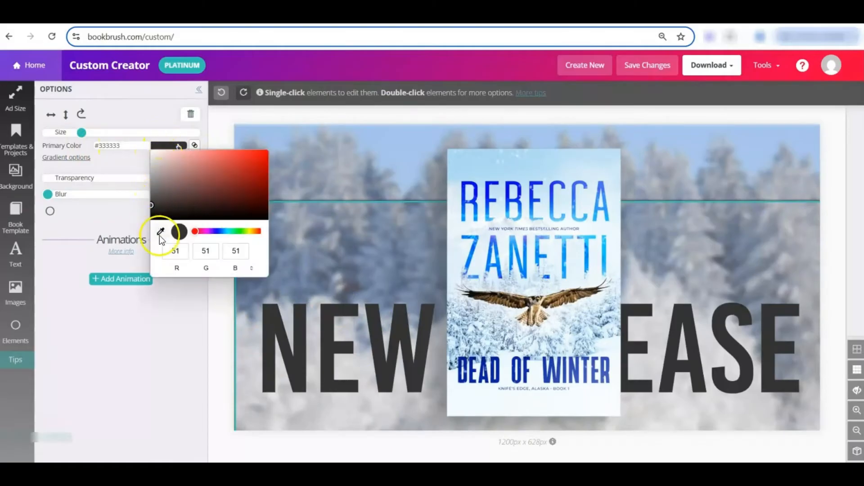
click(160, 231)
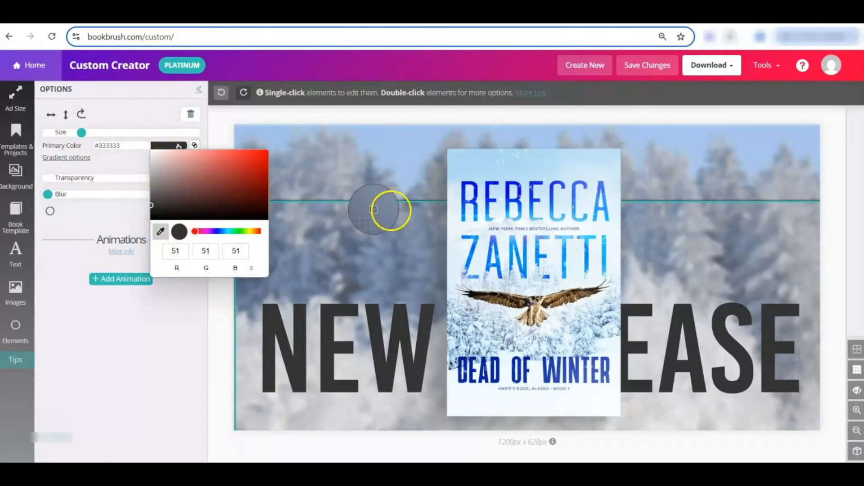
click(464, 204)
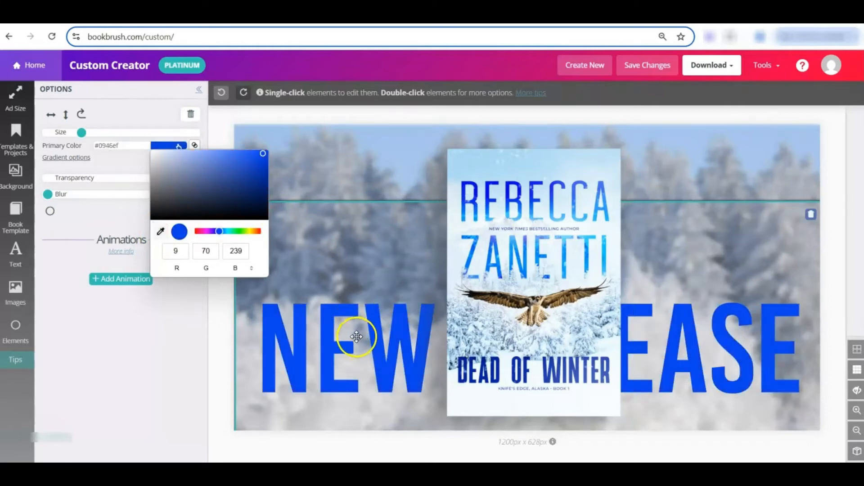
Nudge the book cover toward the canvas center and raise the blue NEW RELEASE graphic to mid-height
mouse_move(555, 212)
mouse_down()
mouse_move(533, 215)
mouse_move(560, 218)
mouse_move(544, 218)
mouse_up()
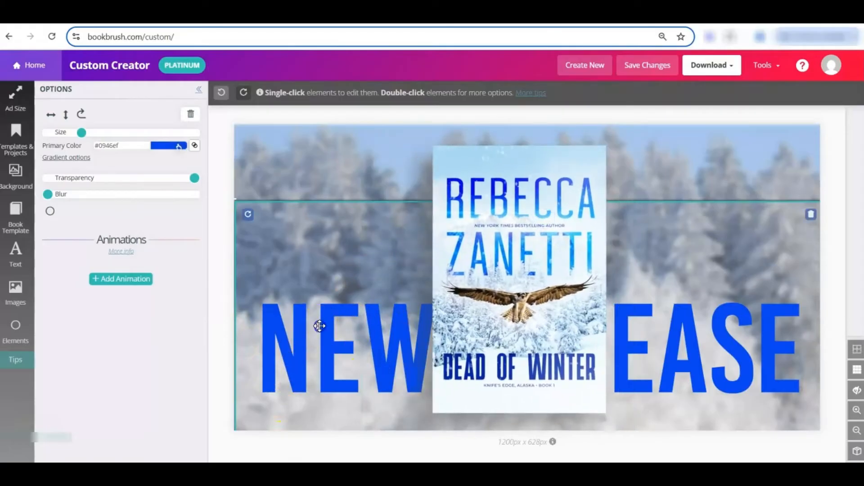
drag(319, 326, 320, 238)
Duplicate the blue NEW RELEASE graphic, placing the original behind the lower part of the book and the copy above it
click(249, 401)
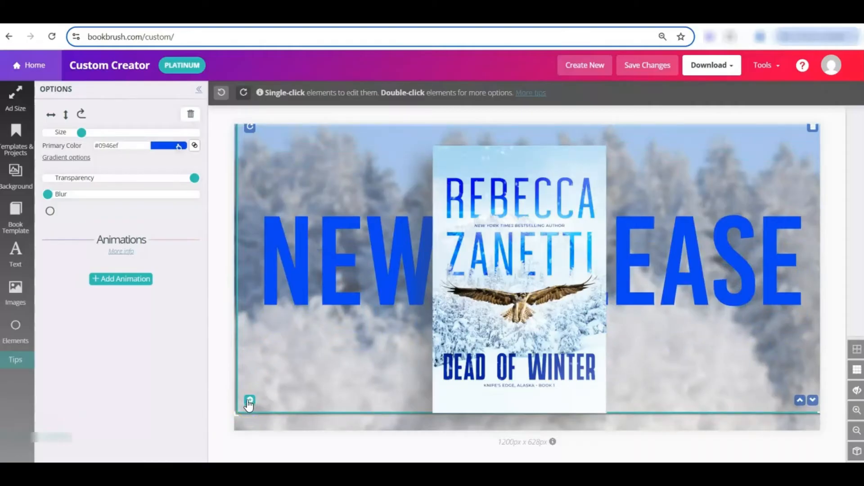
click(248, 402)
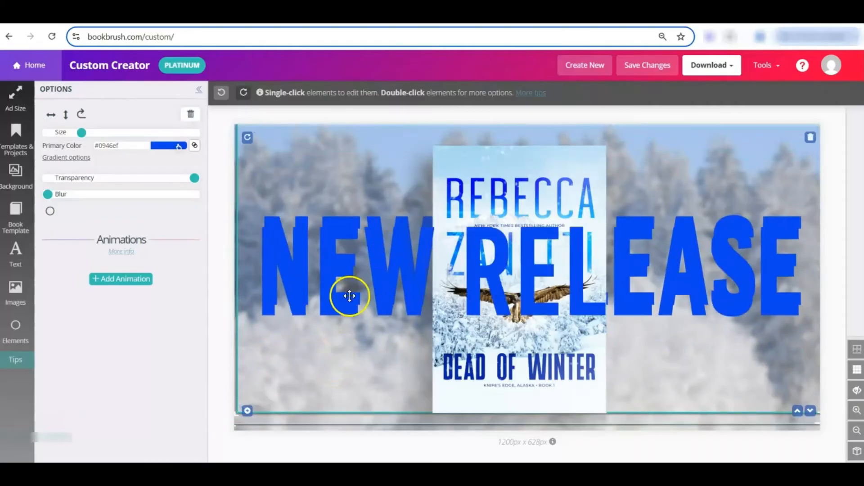
drag(347, 293, 447, 260)
drag(295, 257, 293, 352)
click(386, 251)
drag(393, 239, 399, 210)
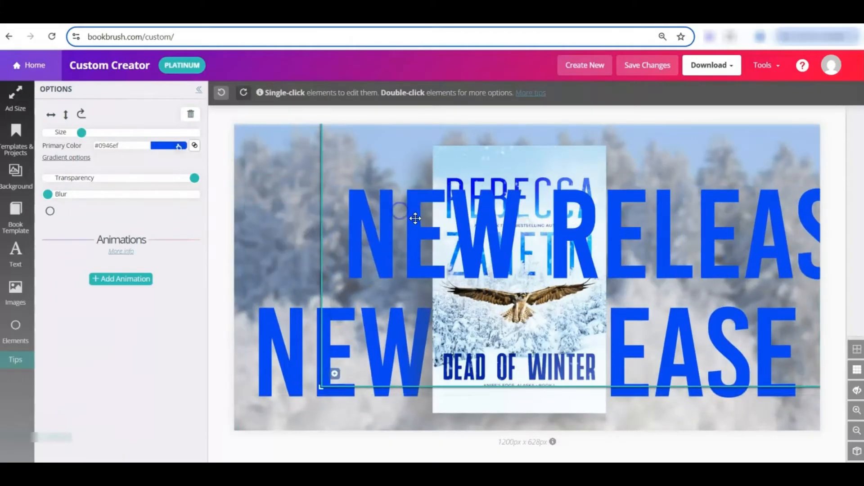
drag(683, 206, 545, 188)
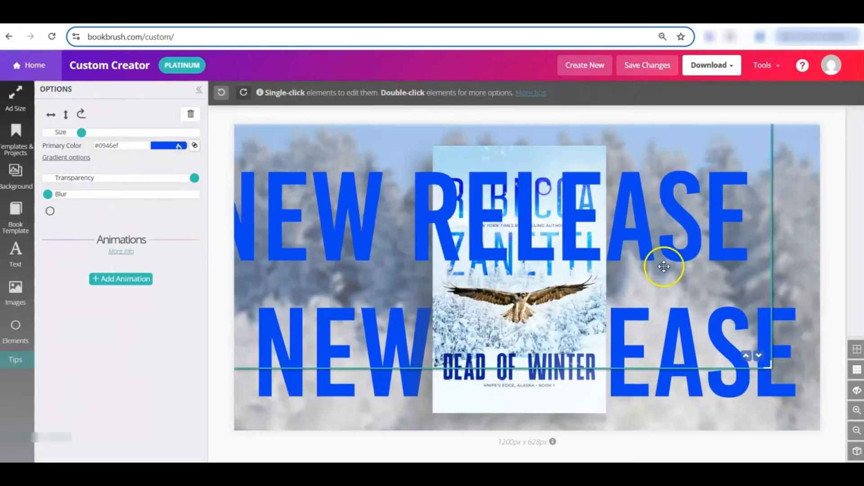
Send the upper NEW RELEASE copy behind the book, bring it back in front, and align it directly above the lower row
click(759, 356)
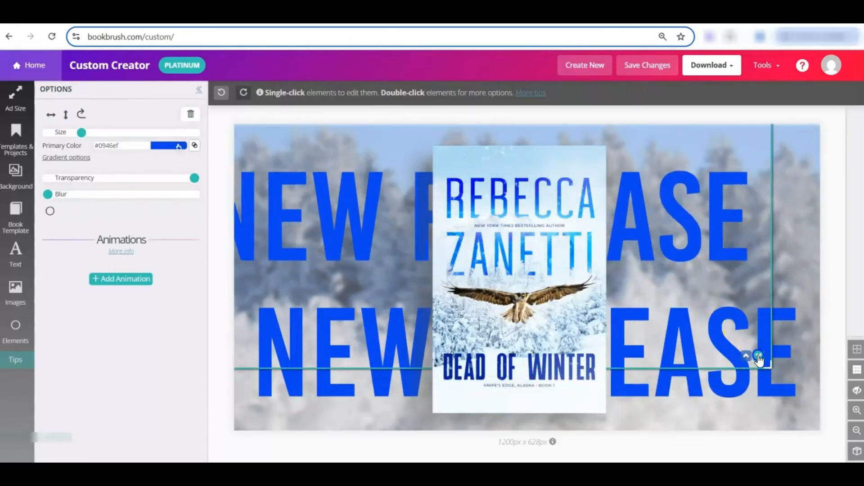
click(747, 356)
click(747, 356)
drag(686, 216, 728, 219)
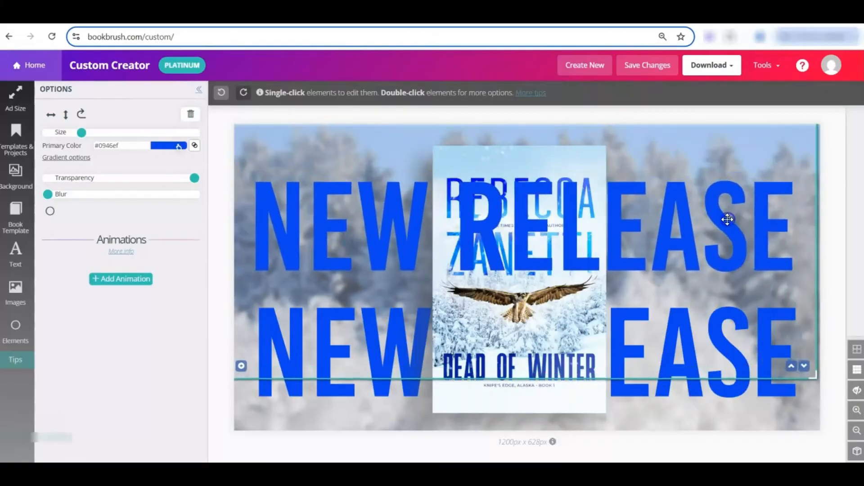
click(126, 206)
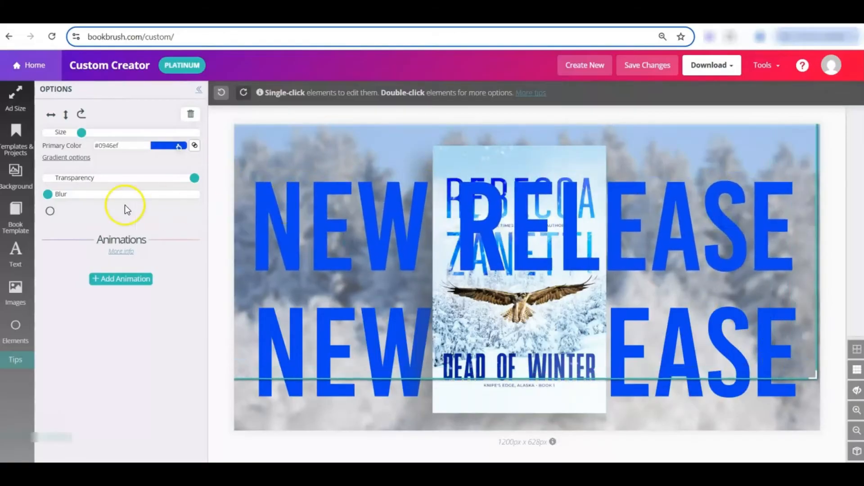
Convert the upper NEW RELEASE copy to an outline, thicken the outline slightly, and move it directly over the lower row
click(50, 212)
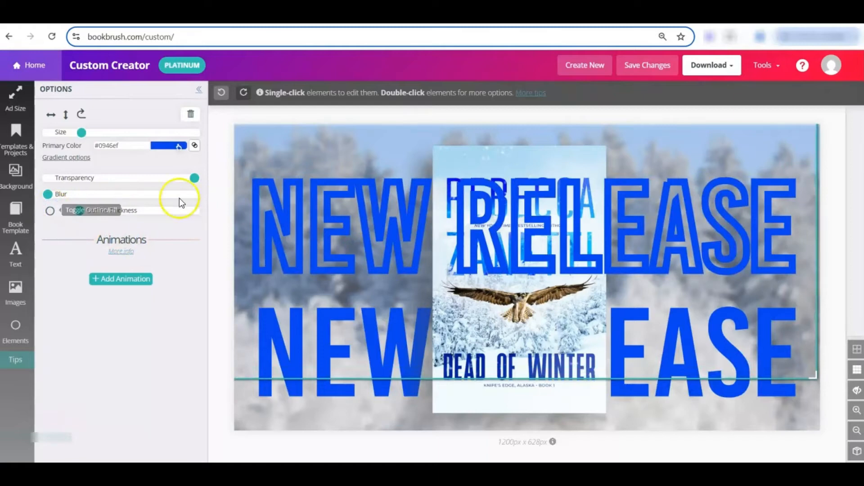
click(58, 209)
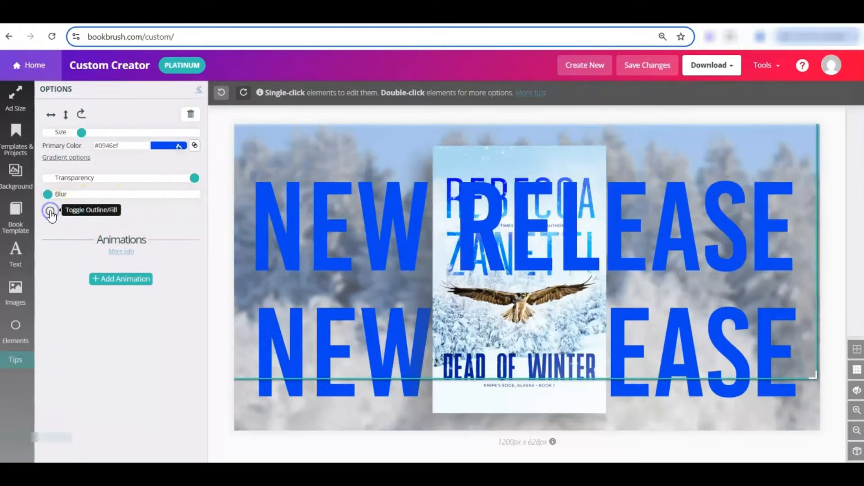
click(58, 209)
drag(83, 215, 93, 217)
drag(409, 212, 405, 340)
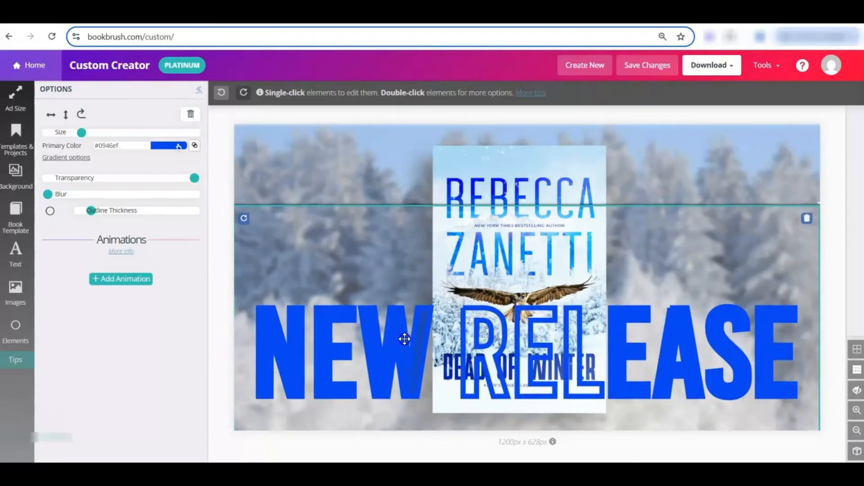
Select the book cover and move it slightly higher on the canvas
click(540, 176)
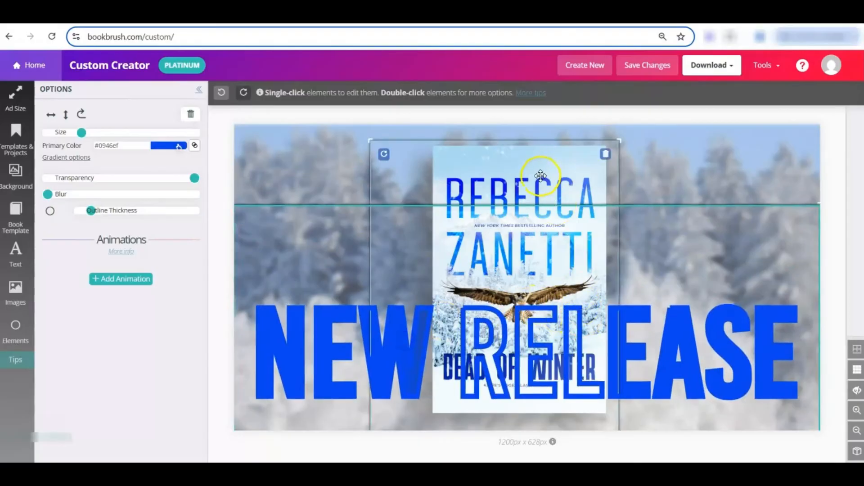
mouse_move(535, 176)
mouse_down()
mouse_move(347, 173)
mouse_move(703, 171)
mouse_move(536, 169)
mouse_up()
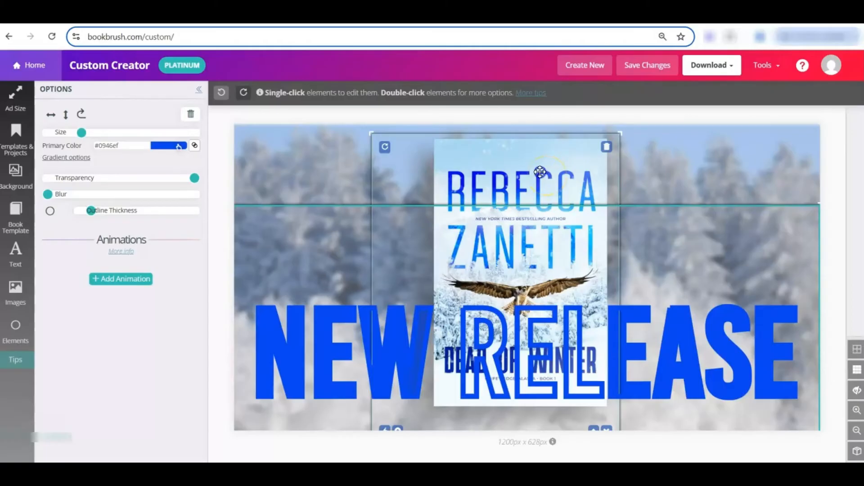
drag(540, 172, 541, 172)
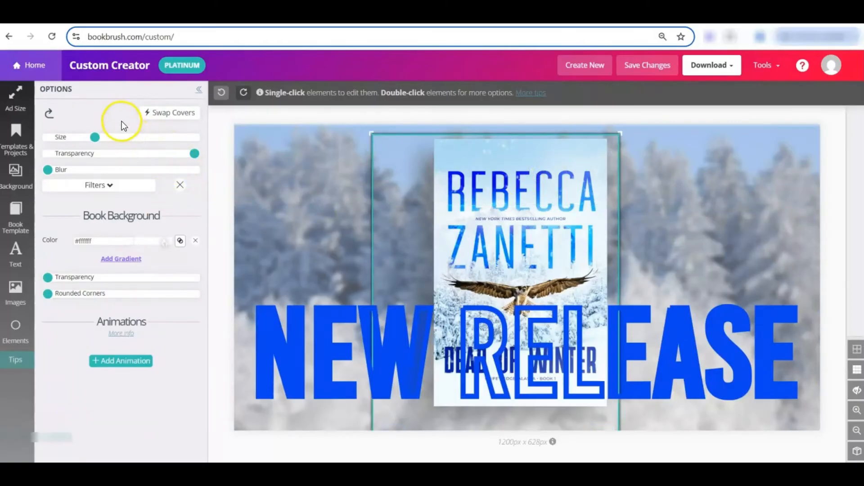
Start adding an animation to the book cover and open the full library of 100+ animations
drag(100, 319, 155, 319)
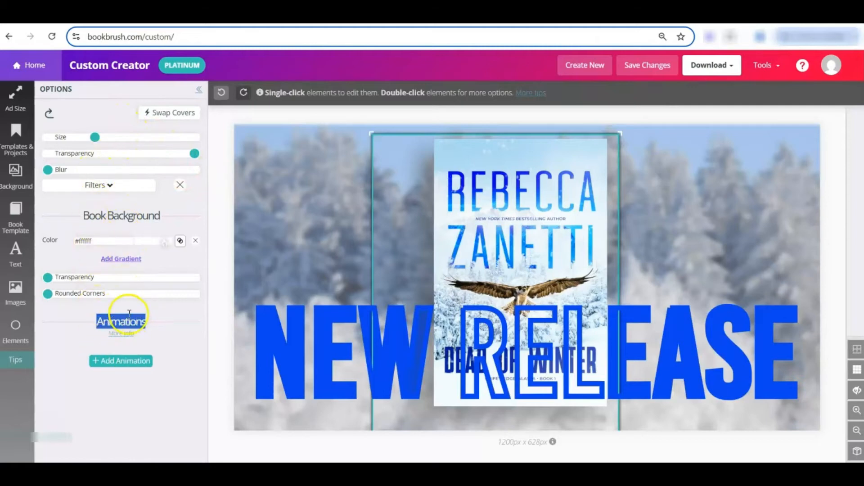
click(99, 361)
scroll(161, 287, down, 3)
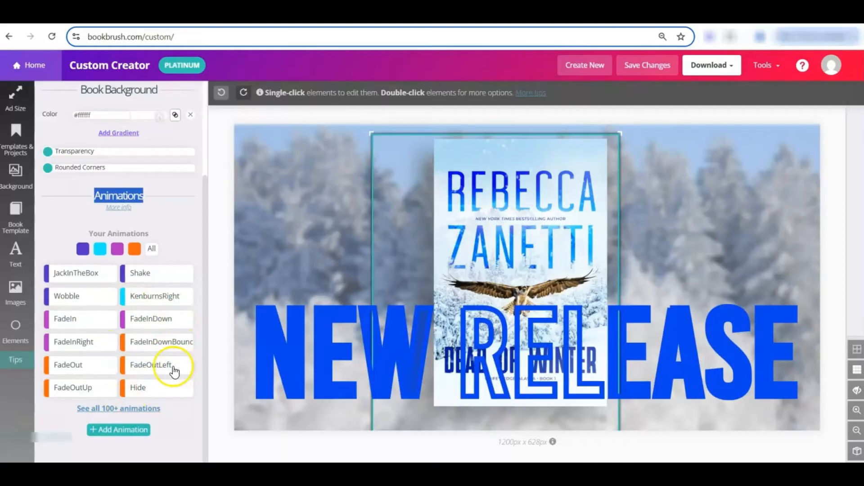
click(113, 410)
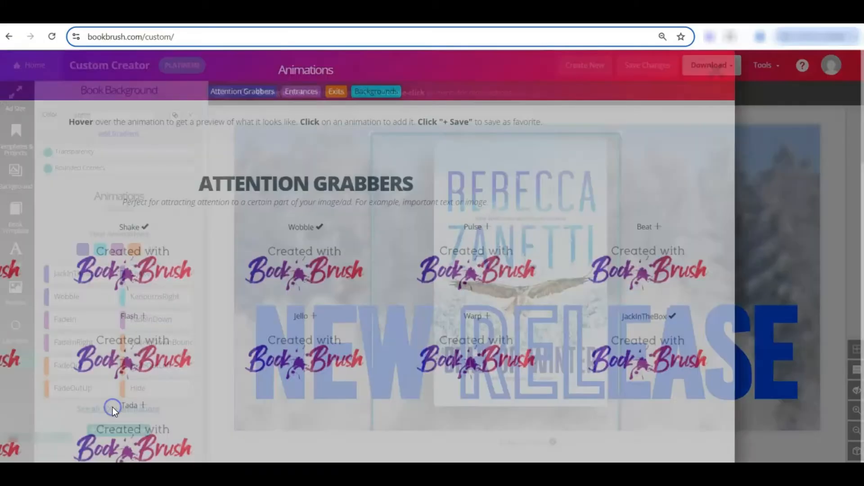
drag(386, 182, 432, 183)
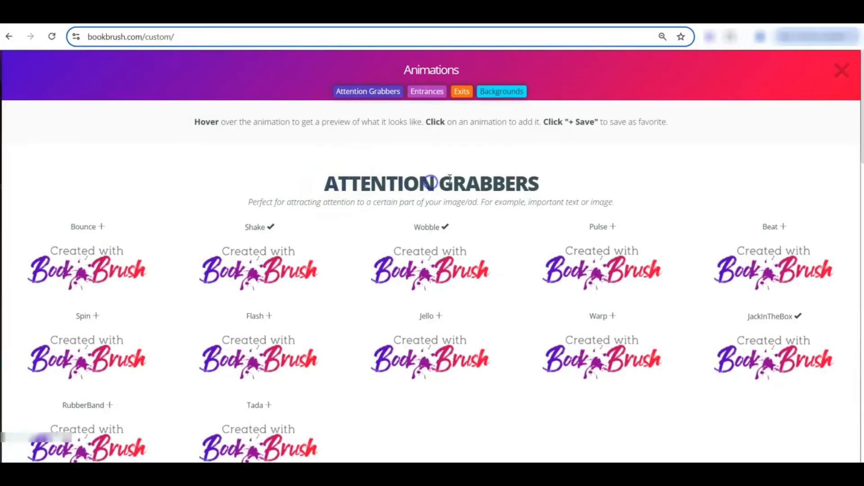
Save the FadeInLeft entrance animation as a favorite and apply it to the book cover
scroll(253, 174, down, 1)
scroll(253, 178, down, 7)
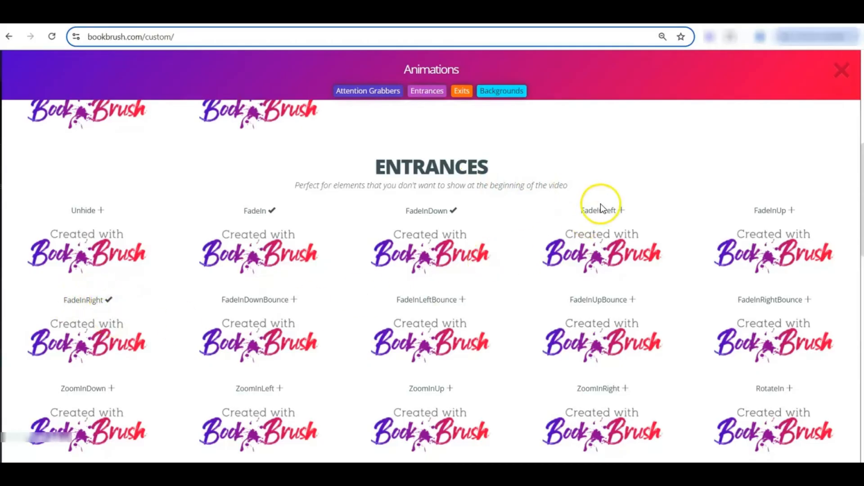
click(623, 211)
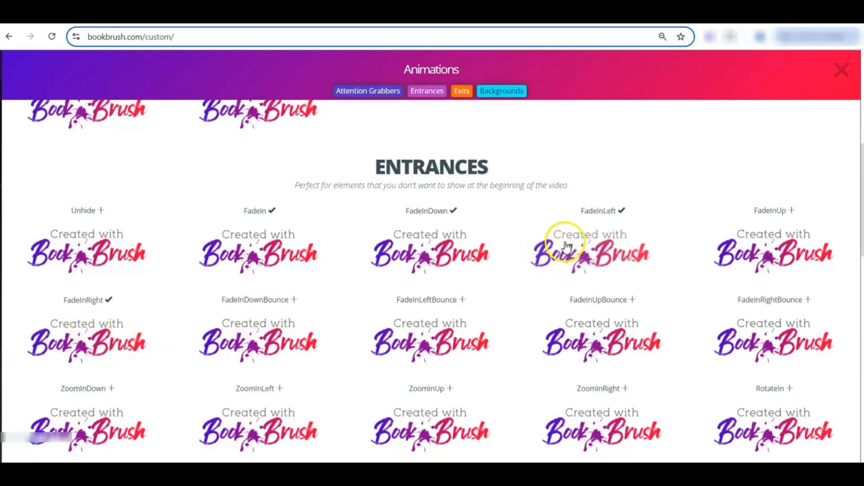
click(607, 250)
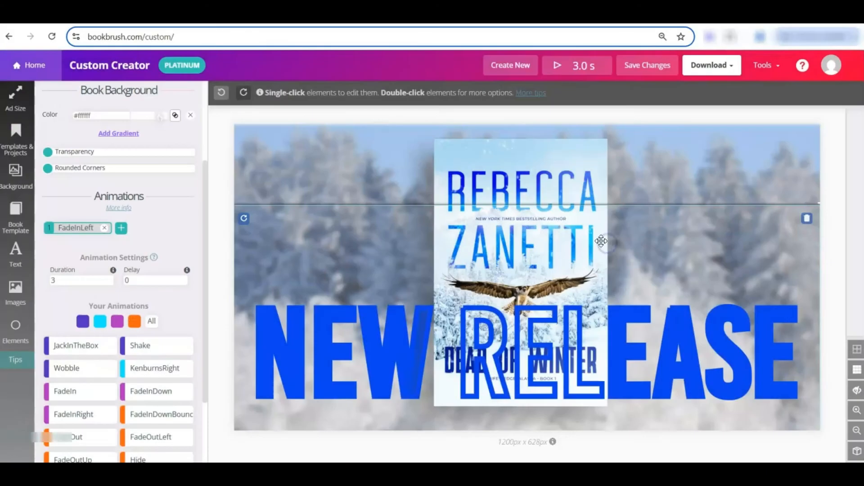
Move the book cover over the EASE letters, set its FadeInLeft duration to 8, and preview the animation
click(556, 68)
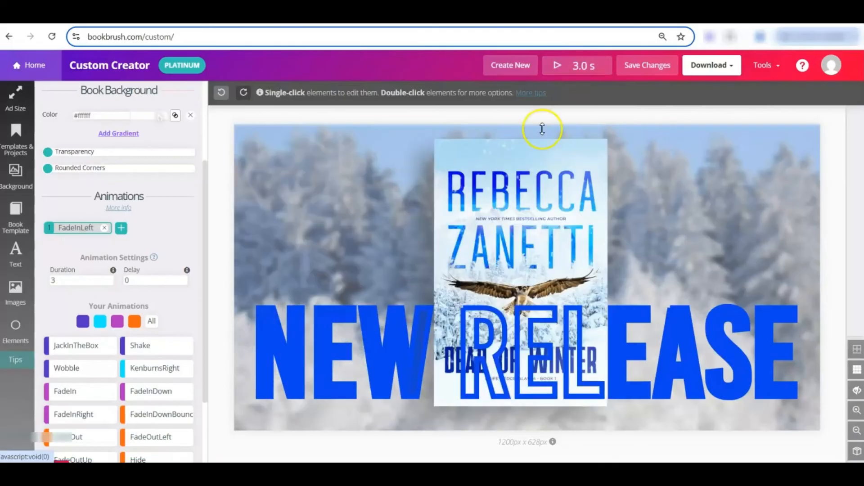
click(518, 218)
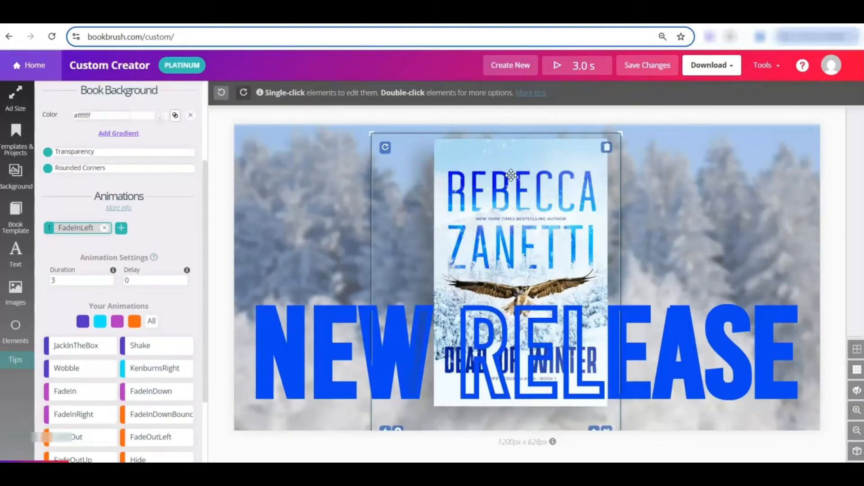
drag(511, 175, 696, 174)
click(562, 66)
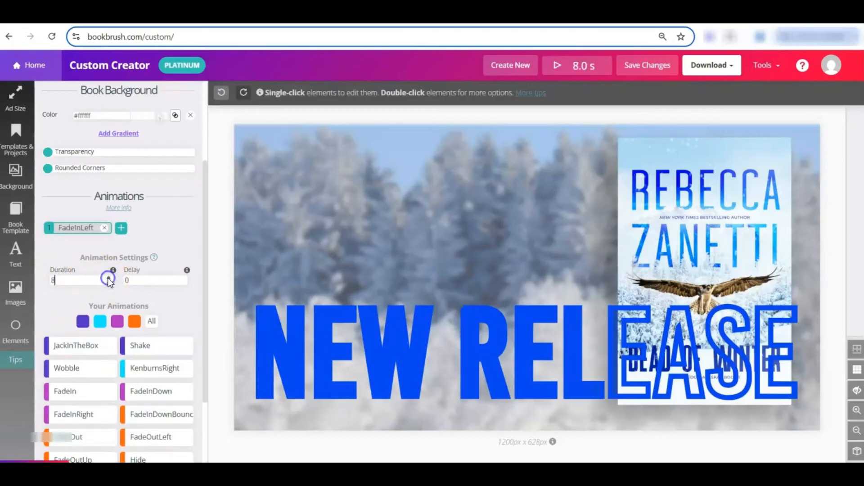
click(559, 68)
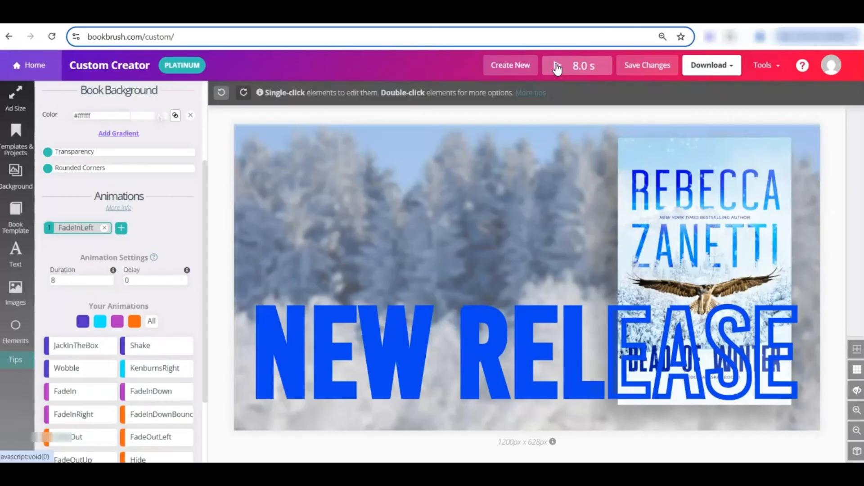
Add a heart shape to the blank 1080 x 1080 px canvas, enlarge it to nearly full width, and center it
click(19, 328)
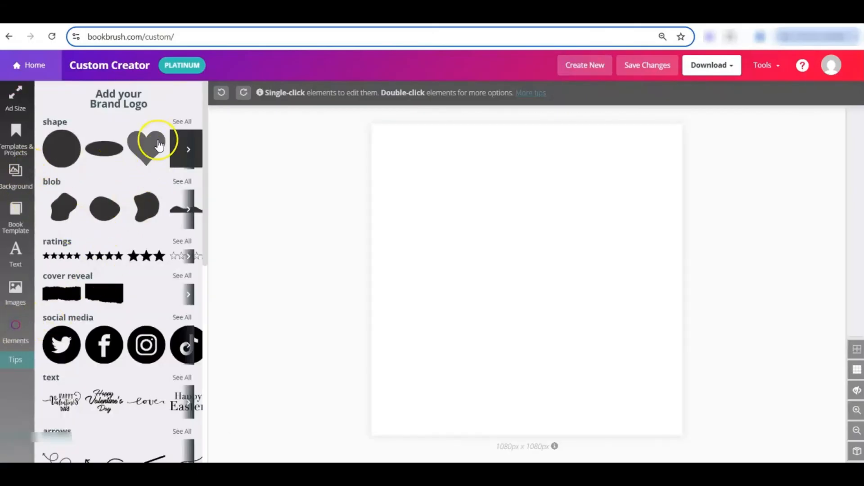
click(179, 122)
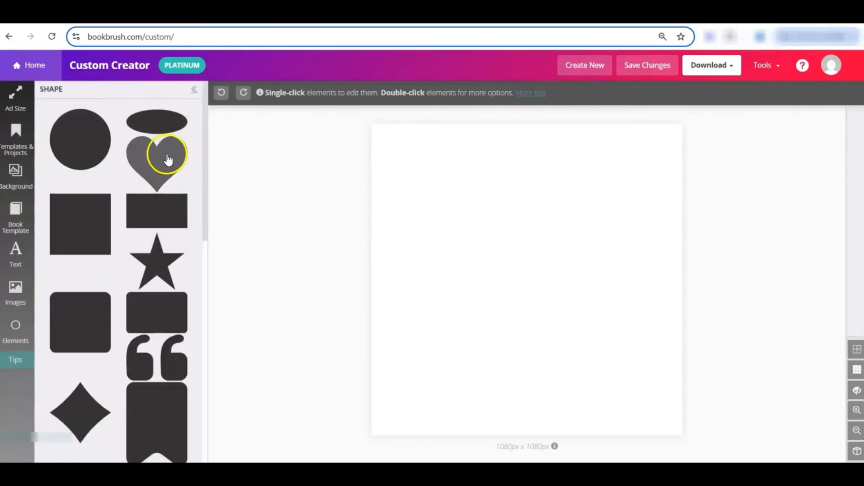
click(162, 161)
double_click(436, 170)
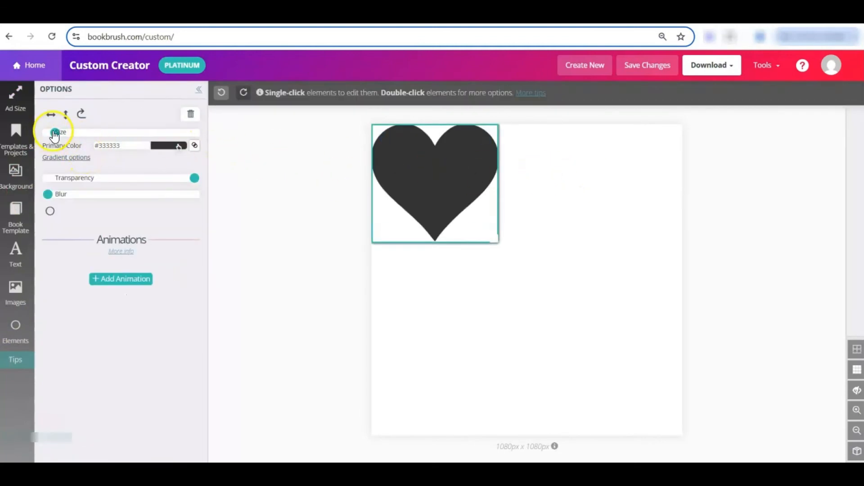
drag(54, 134, 63, 132)
drag(465, 183, 515, 221)
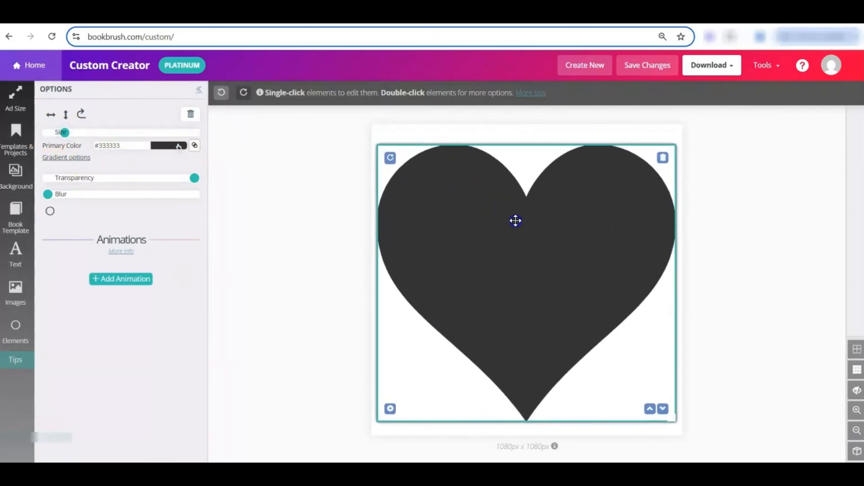
Color the heart with a gradient from primary color #f25454 to gradient color #ed26c9
click(173, 146)
click(226, 153)
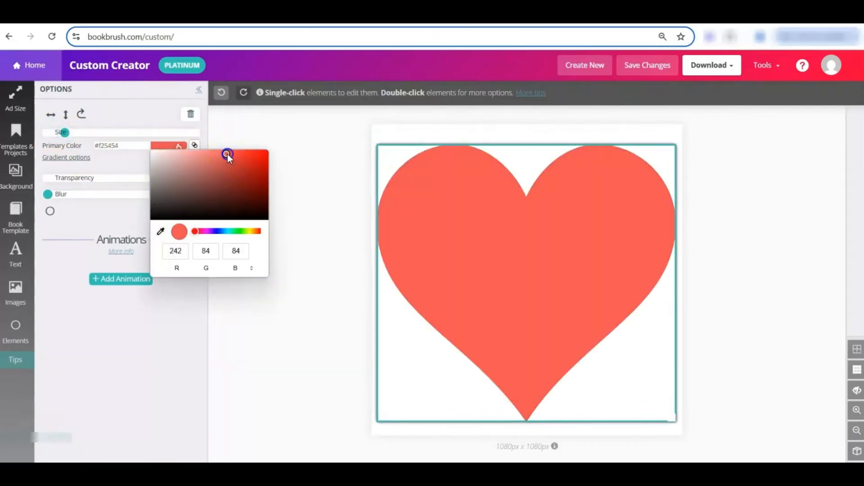
click(152, 113)
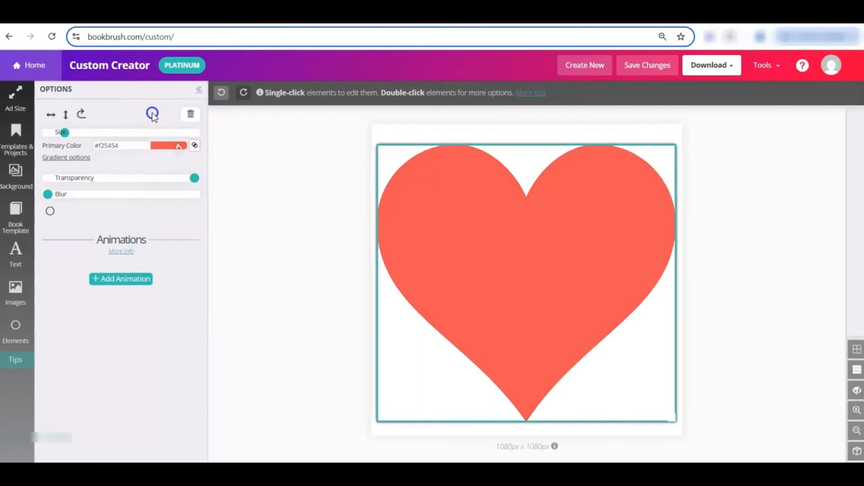
click(65, 158)
click(159, 160)
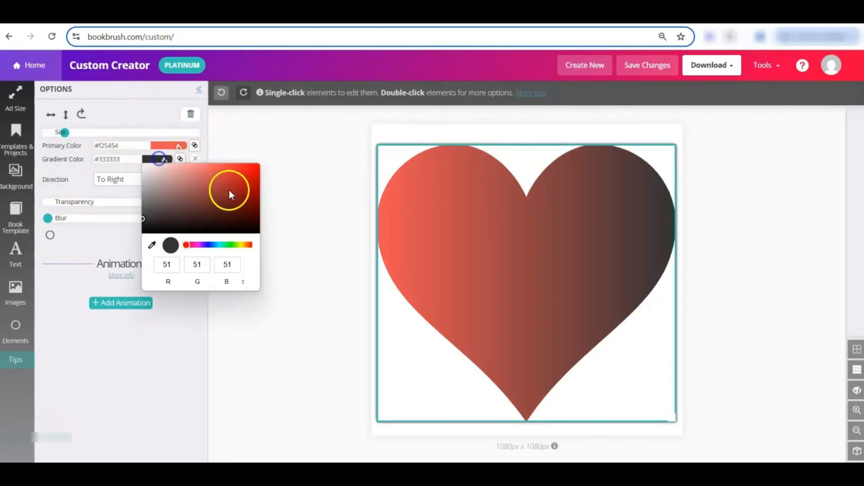
click(196, 244)
click(240, 169)
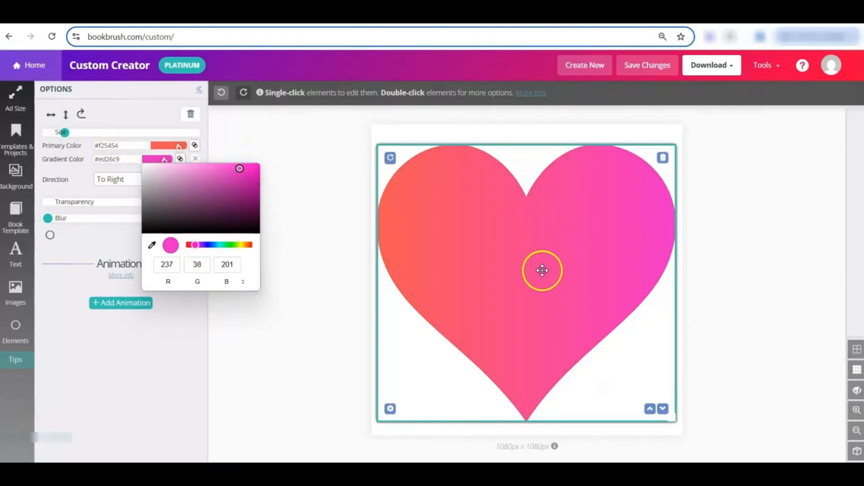
Duplicate the gradient heart, offset the copy sideways, and convert the copy to an outline
click(390, 409)
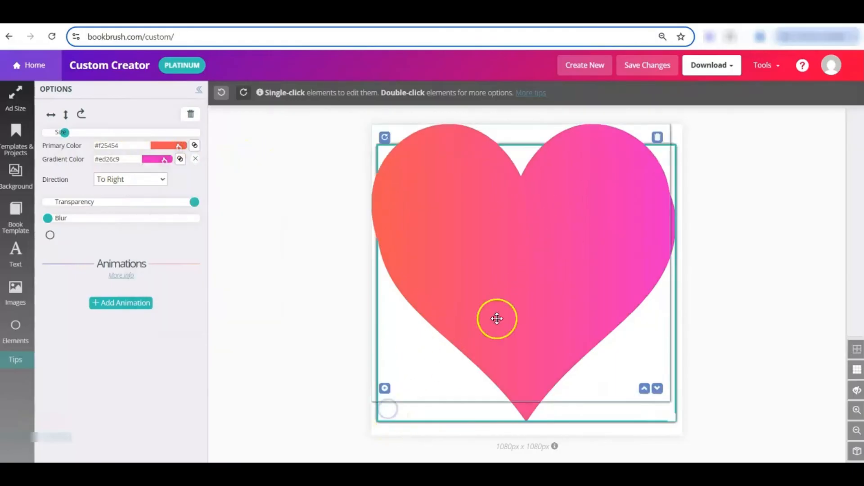
drag(507, 263, 565, 265)
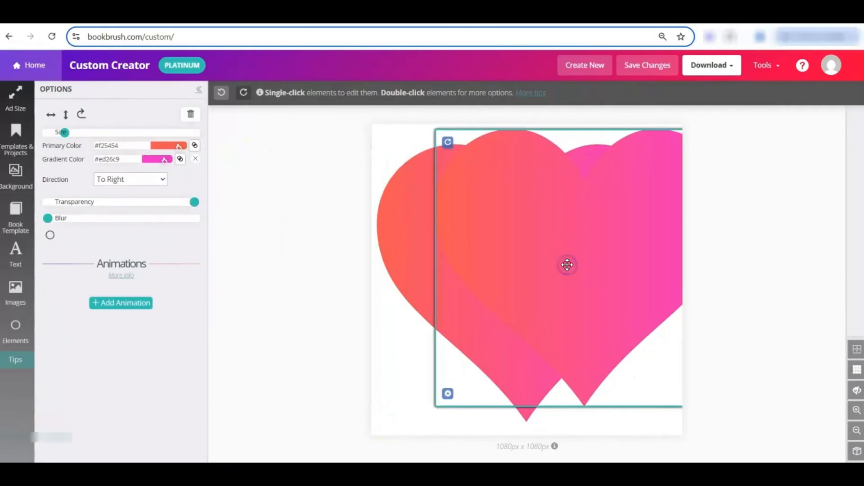
click(498, 226)
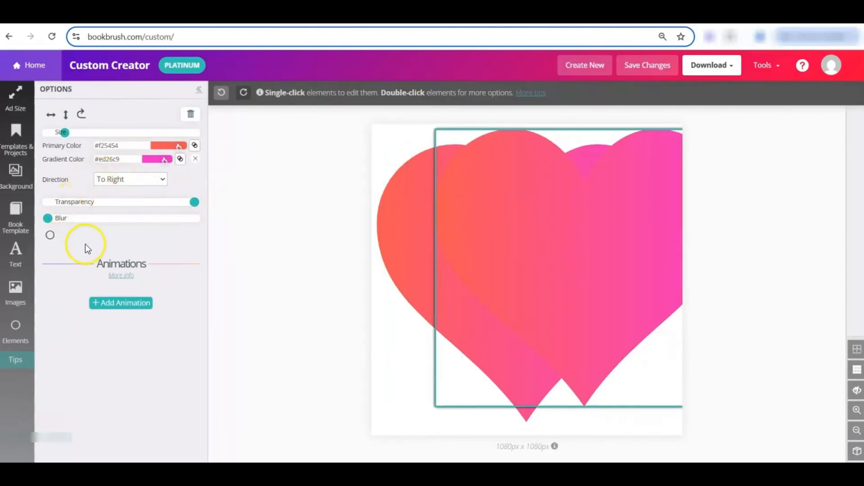
click(50, 234)
Shrink the filled heart slightly and center it inside the outlined heart on the canvas
click(395, 231)
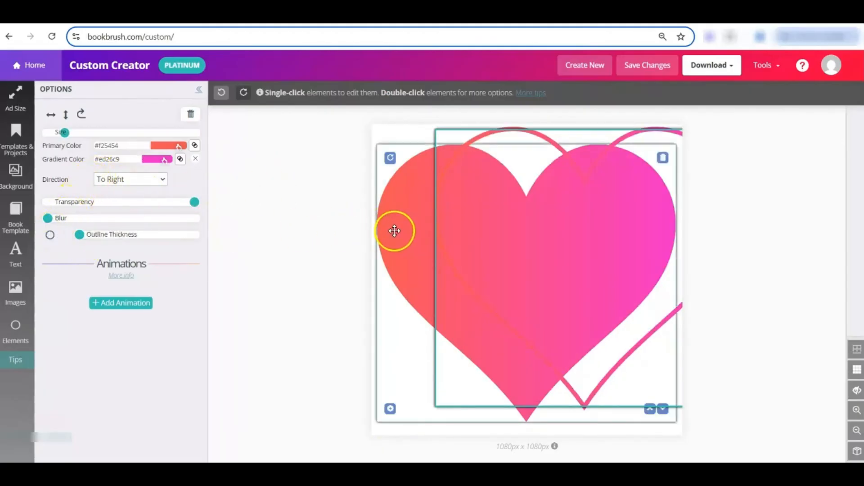
drag(65, 132, 63, 133)
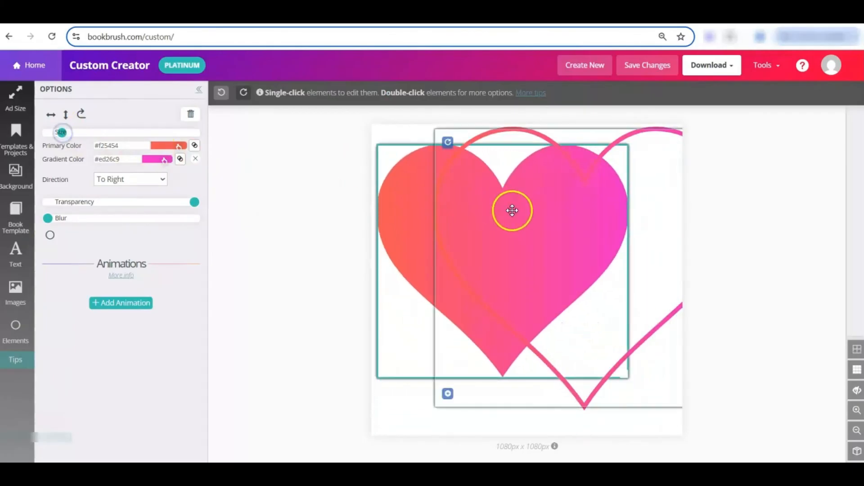
drag(512, 211, 664, 225)
drag(512, 219, 548, 239)
drag(645, 221, 446, 217)
drag(481, 243, 524, 303)
click(479, 192)
drag(478, 193, 467, 180)
drag(587, 363, 579, 319)
click(803, 283)
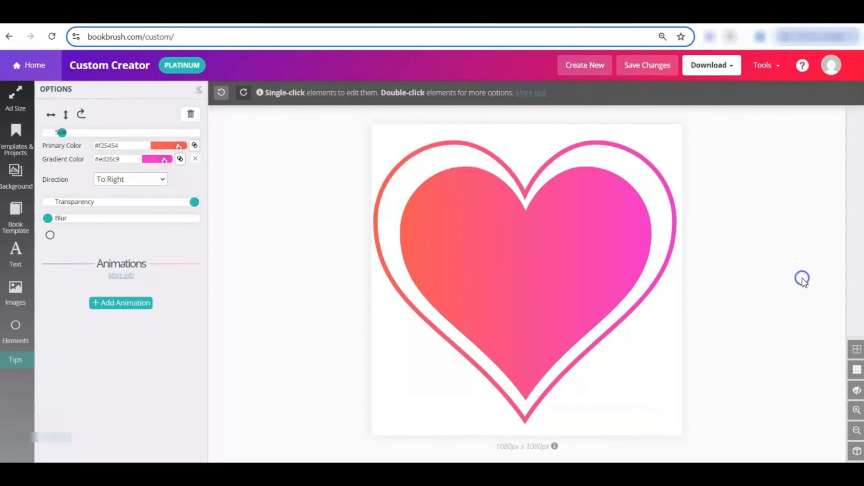
Toggle the outer heart between solid fill and outline, leaving it as an outline
click(484, 181)
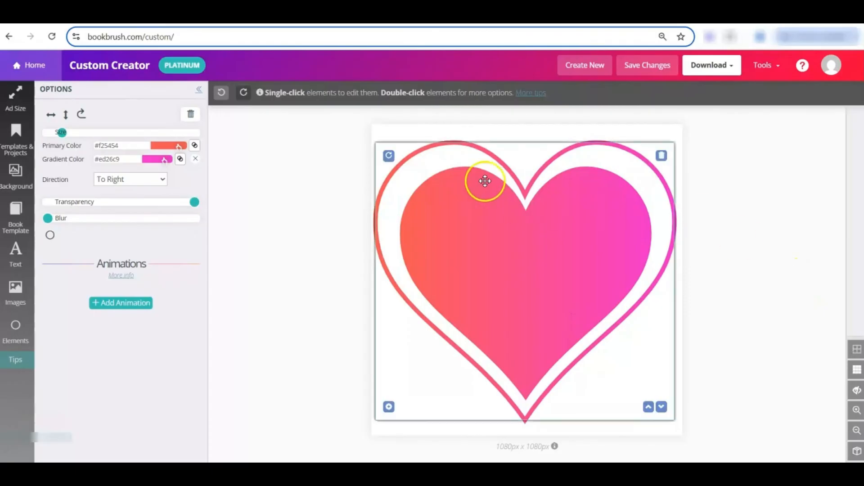
click(469, 147)
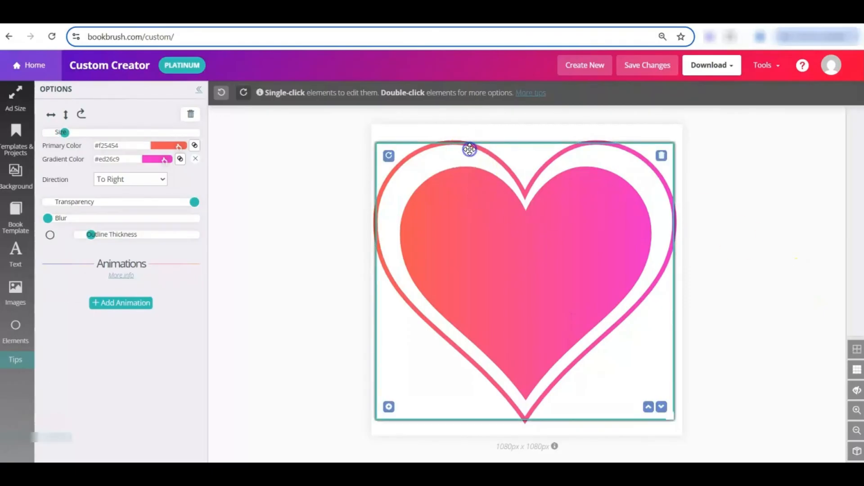
click(49, 236)
click(49, 236)
click(49, 236)
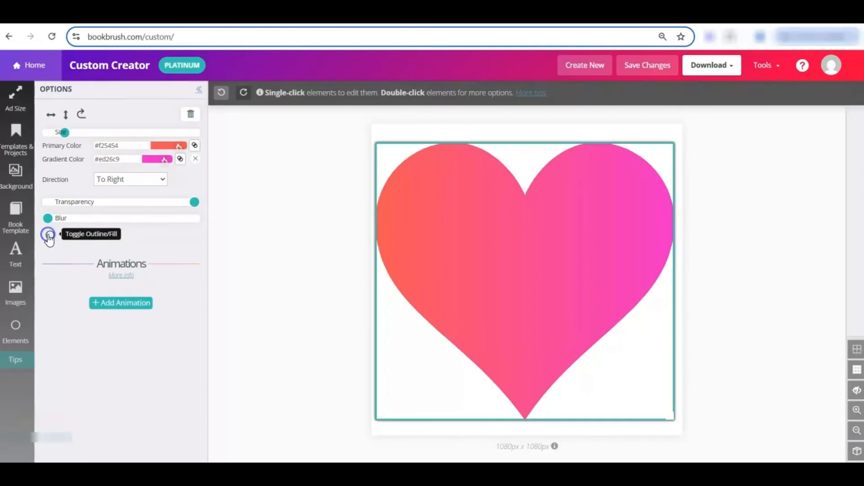
click(49, 236)
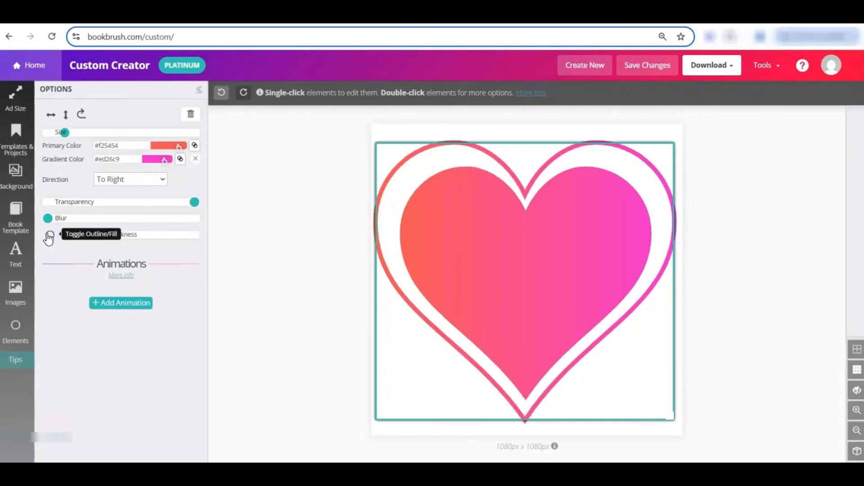